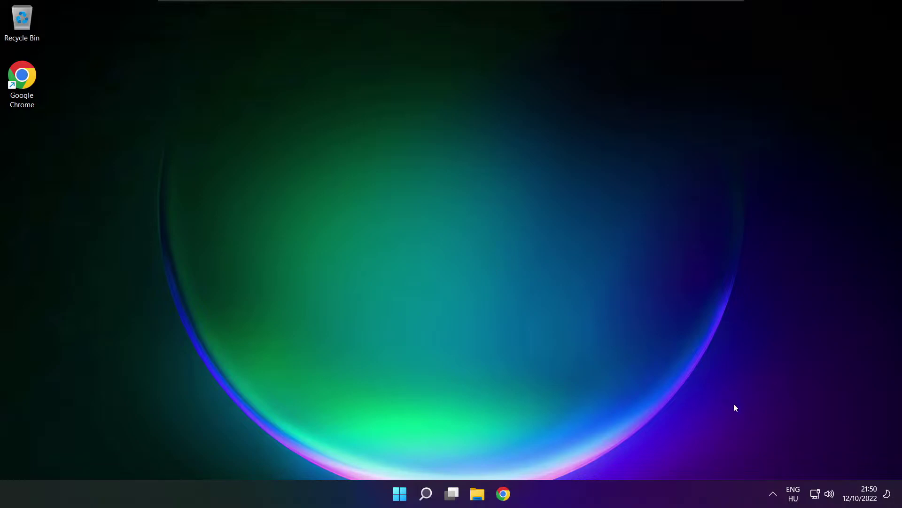
Step: Go from the taskbar volume flyout's output device list to the full Sound settings page
left_click(830, 495)
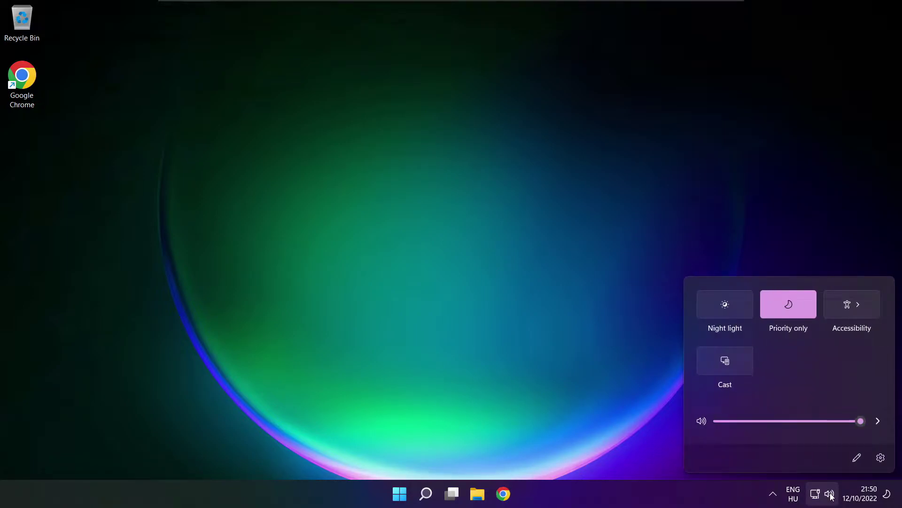
left_click(880, 422)
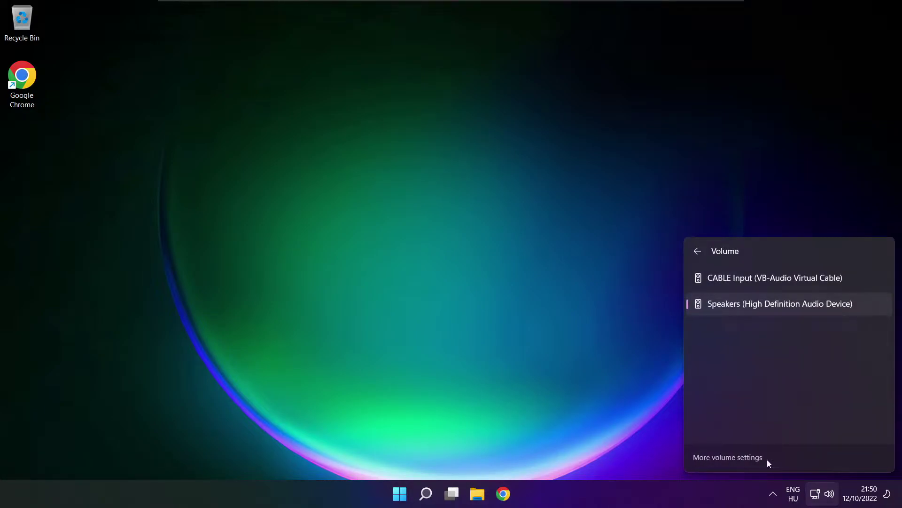
left_click(729, 457)
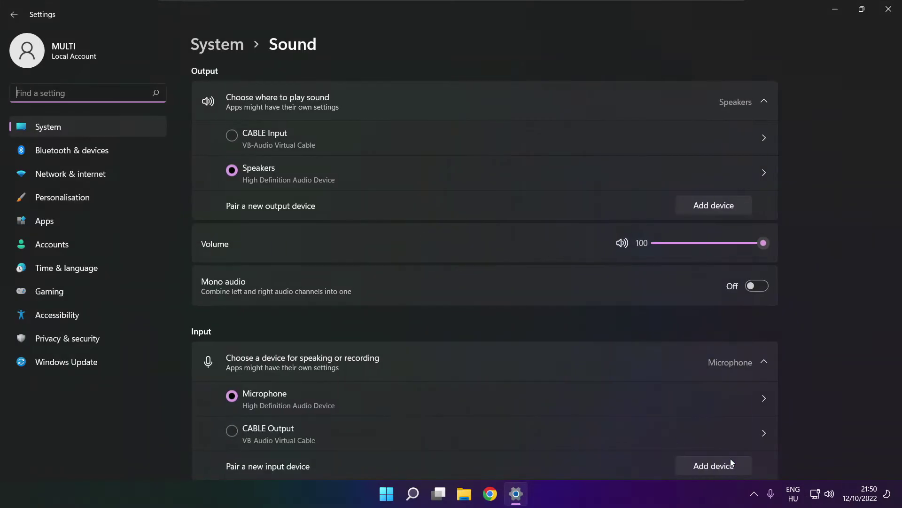
left_click(236, 170)
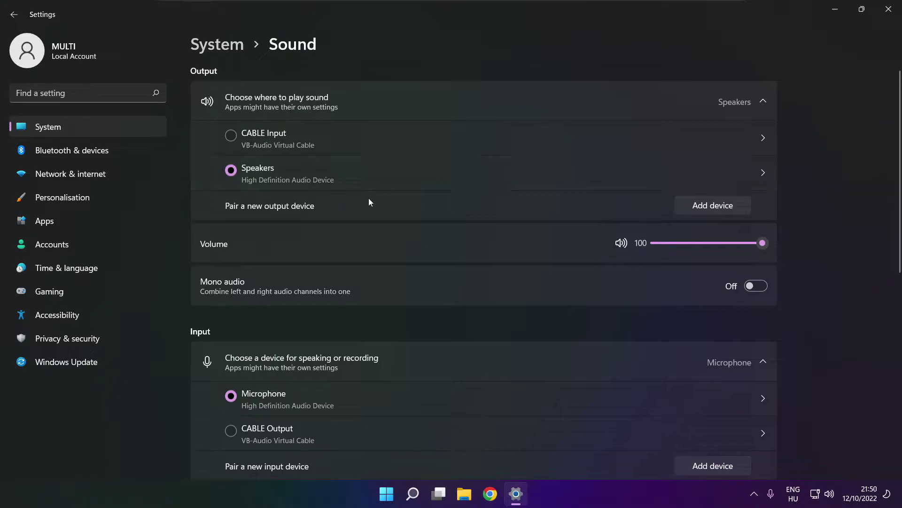
Step: Test the output volume, leaving it at 100, and go to the classic sound device settings
left_click_drag(728, 243, 779, 243)
scroll(898, 311, "down", 3)
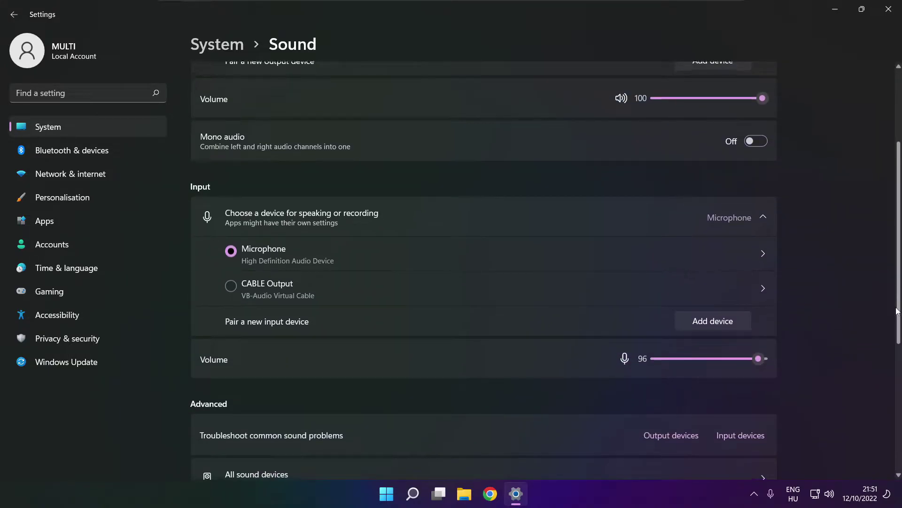
left_click_drag(898, 310, 895, 394)
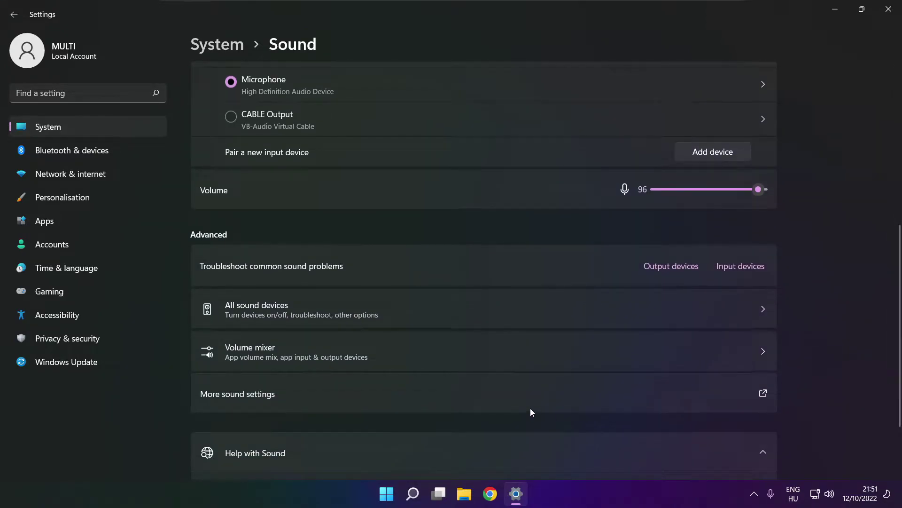
left_click(371, 400)
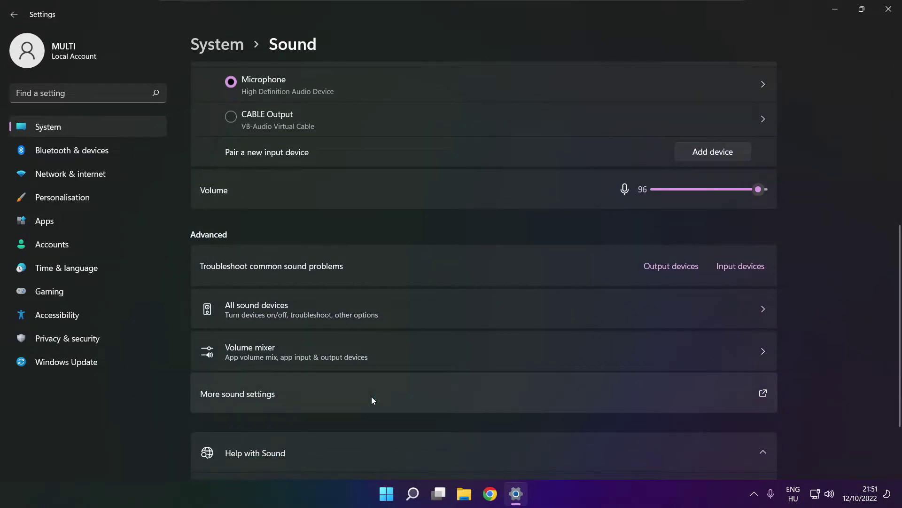
Step: Disable the virtual CABLE Input playback device, then bring up the Speakers device's options
left_click(386, 208)
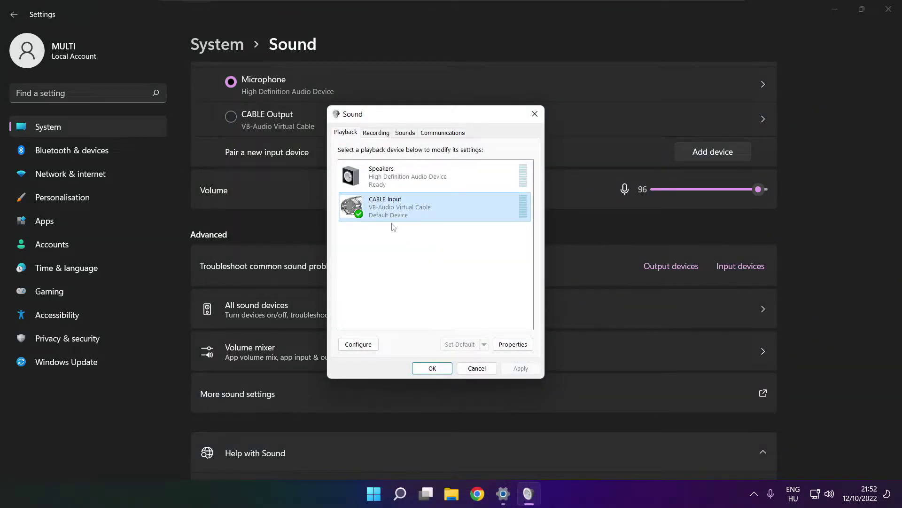
right_click(478, 206)
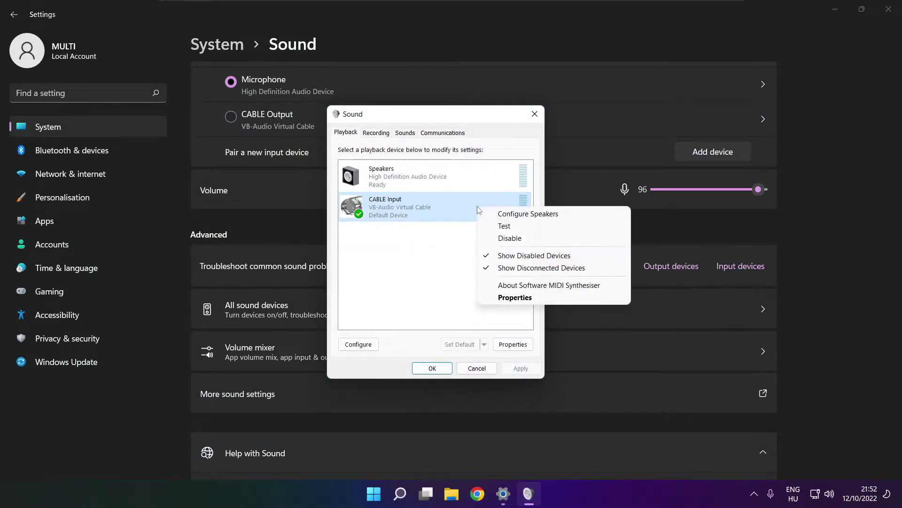
left_click(527, 238)
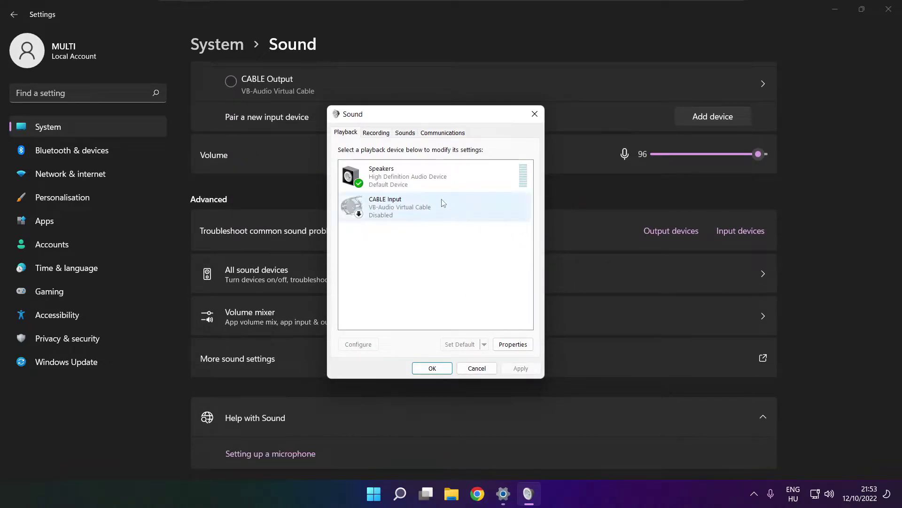
left_click(429, 177)
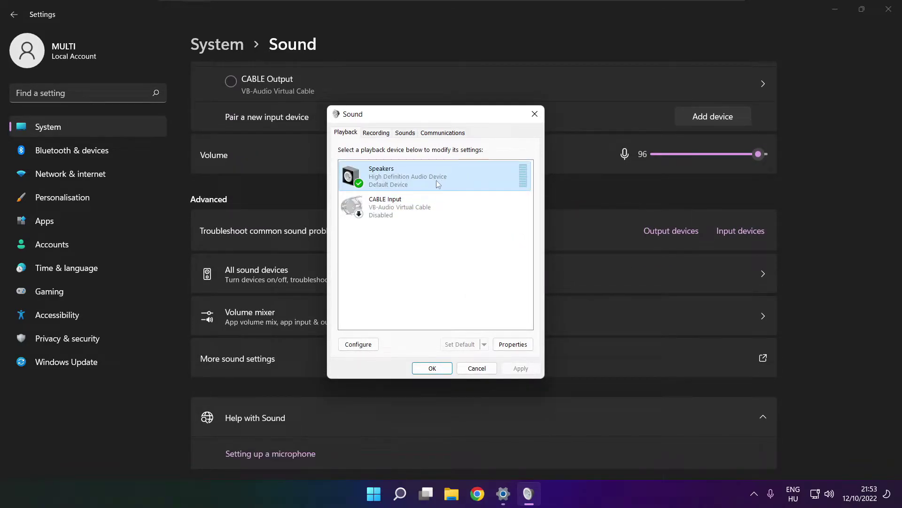
right_click(437, 181)
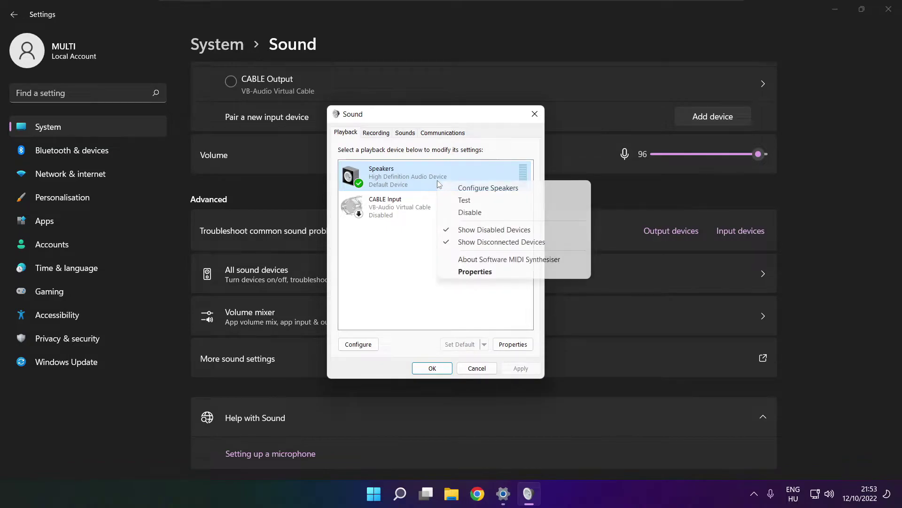
Step: Set up the Speakers as 7.1 Surround with all optional and full-range speakers kept
left_click(497, 189)
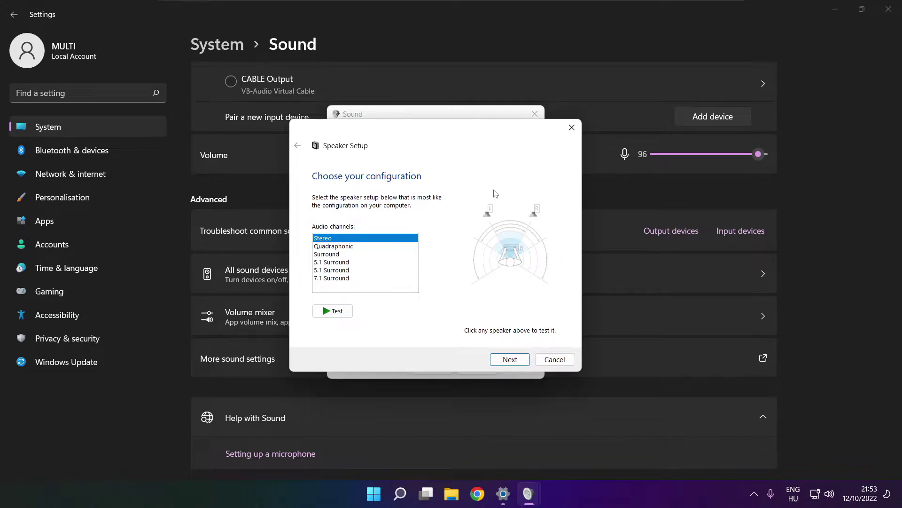
left_click(336, 278)
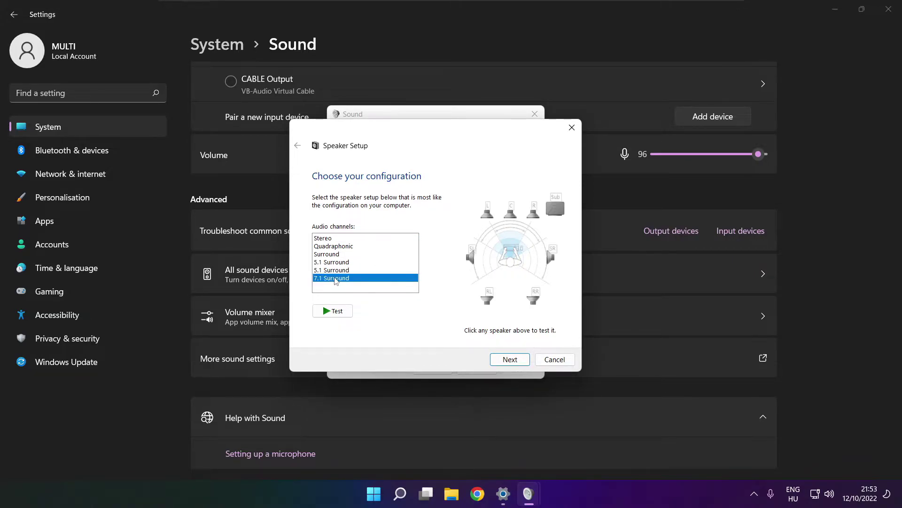
left_click(510, 358)
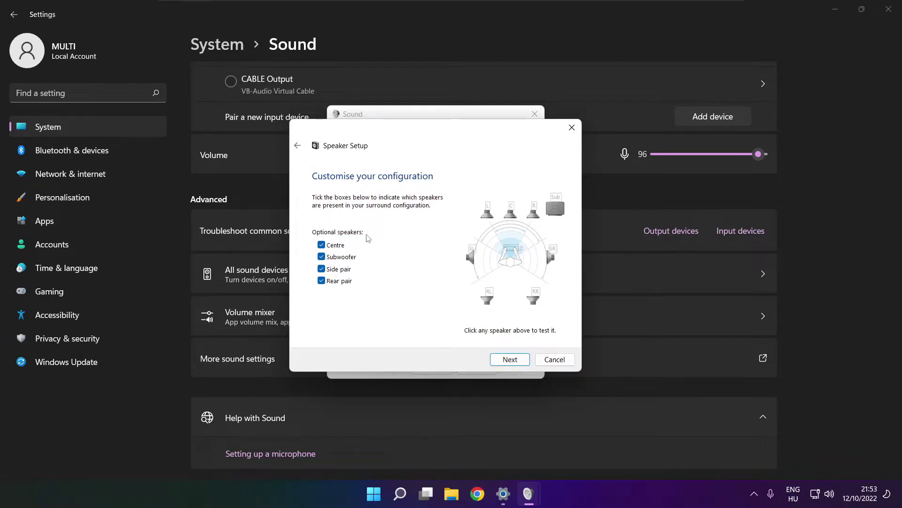
left_click(506, 359)
left_click(506, 360)
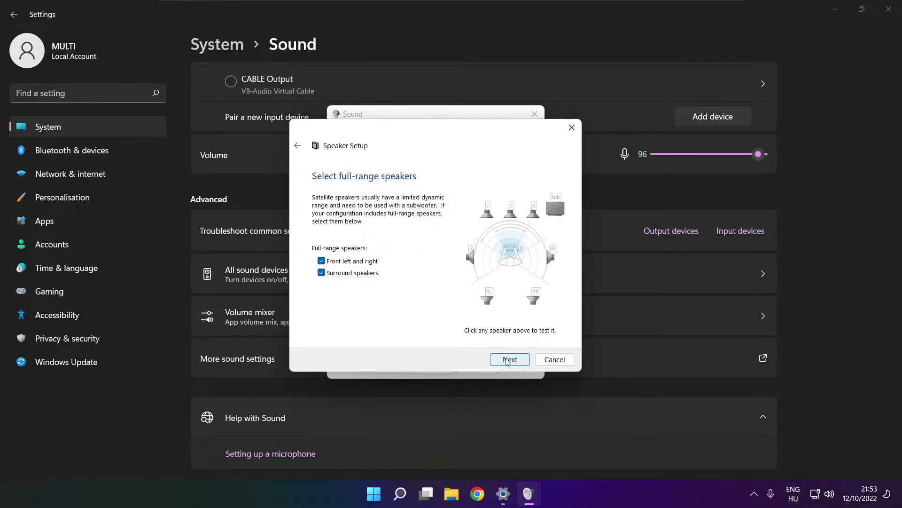
left_click(507, 360)
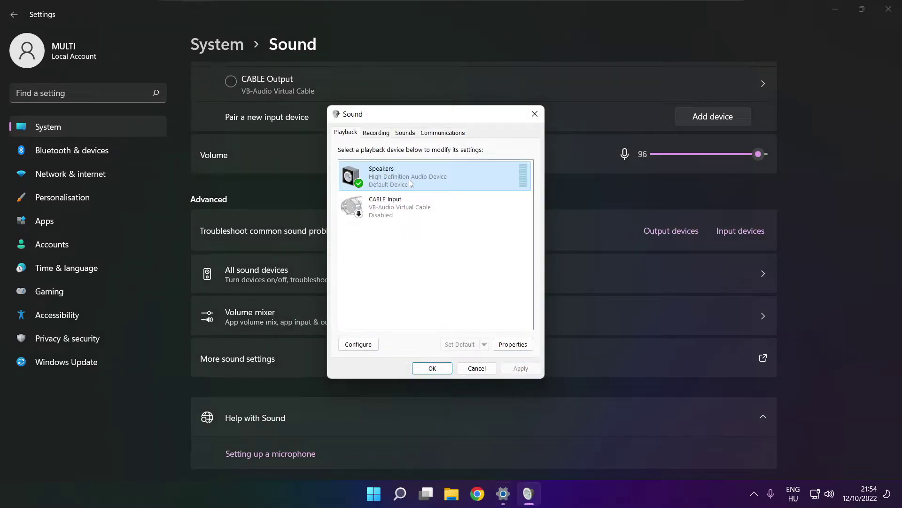
Step: Disable all audio enhancements in the Speakers properties and apply the change
left_click(513, 345)
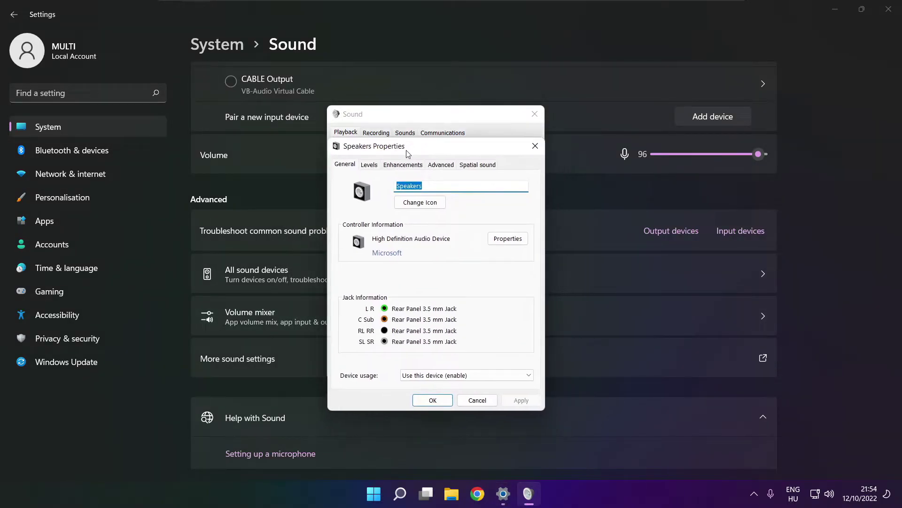
left_click(396, 147)
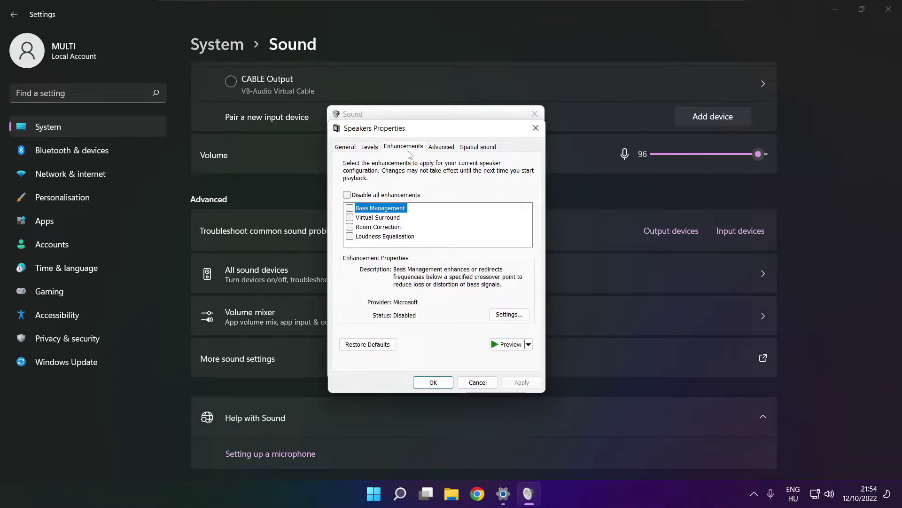
left_click(347, 195)
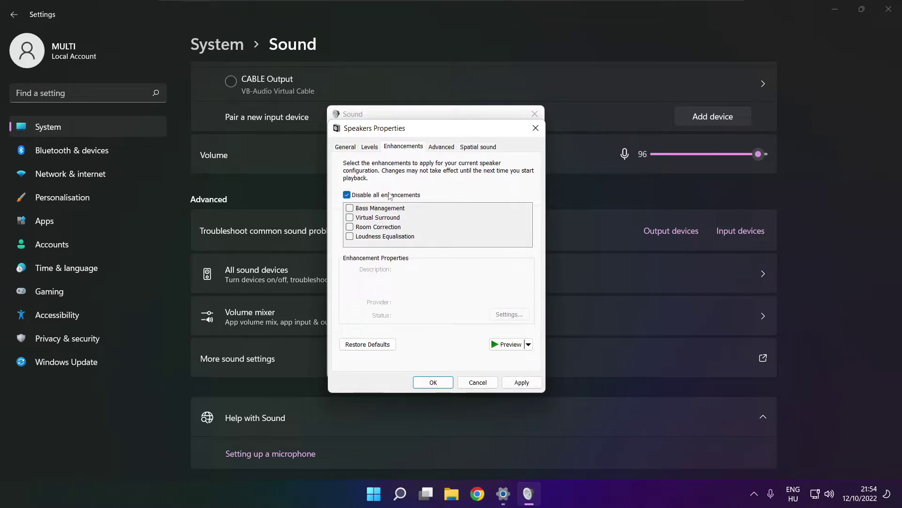
left_click(531, 384)
Step: Keep the default format at 16 bit, 48000 Hz and close both sound dialogs
left_click(438, 148)
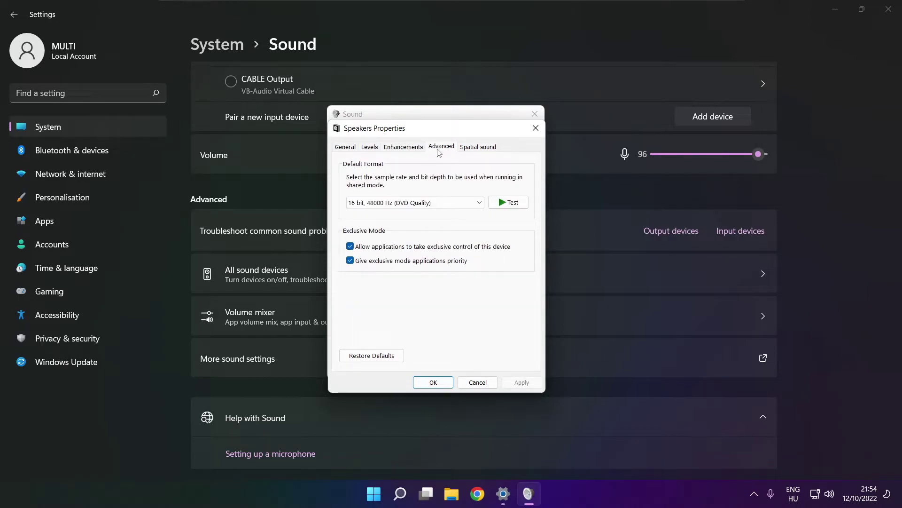
left_click(479, 204)
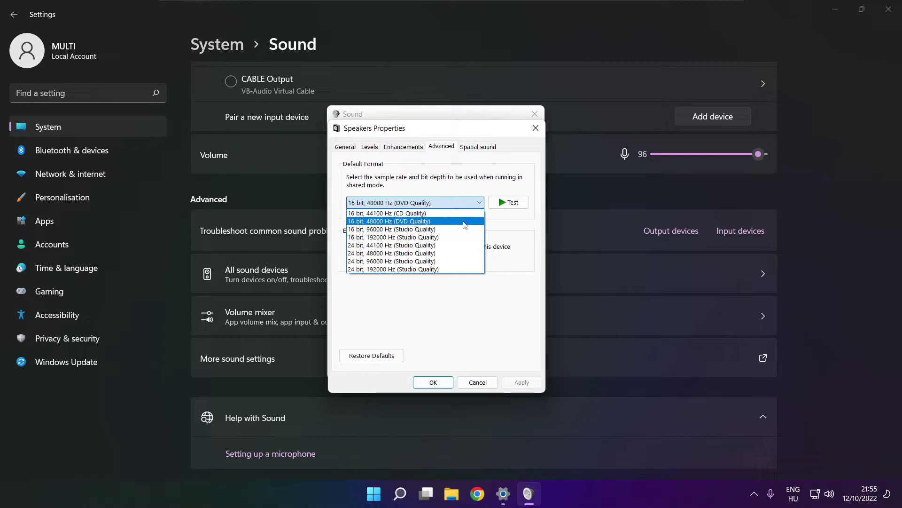
left_click(465, 221)
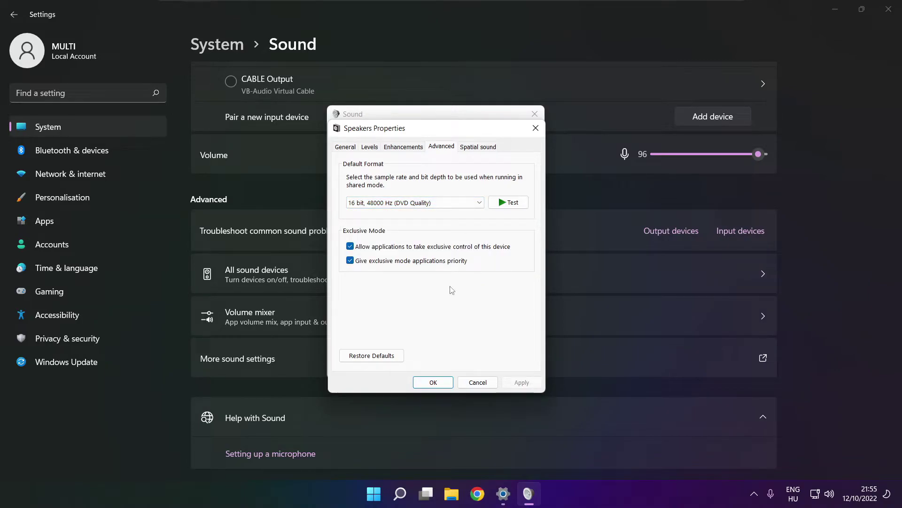
left_click(433, 382)
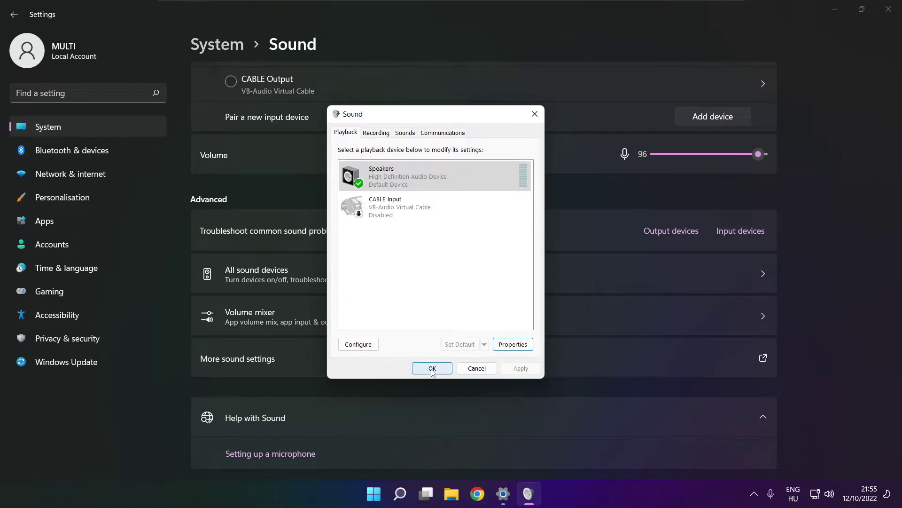
left_click(433, 368)
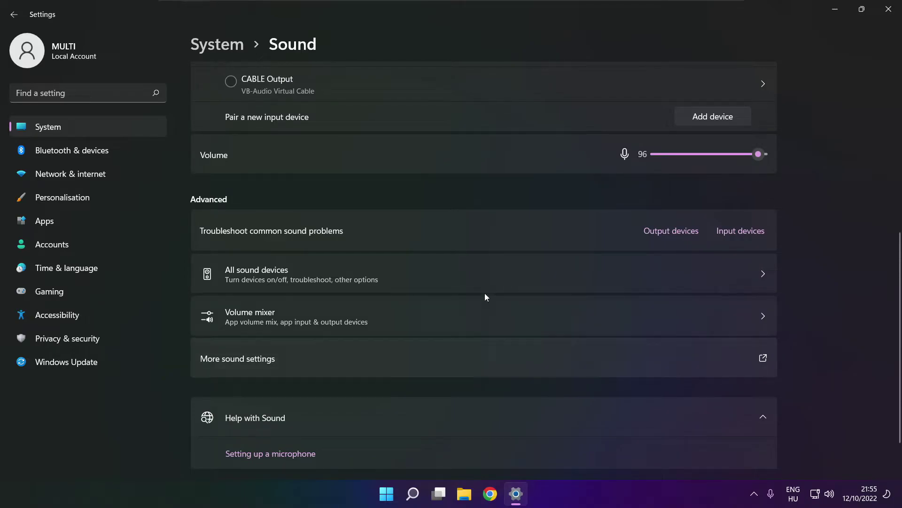
Step: Close the Settings window, check the Start menu power options, then bring up Windows search
left_click(897, 13)
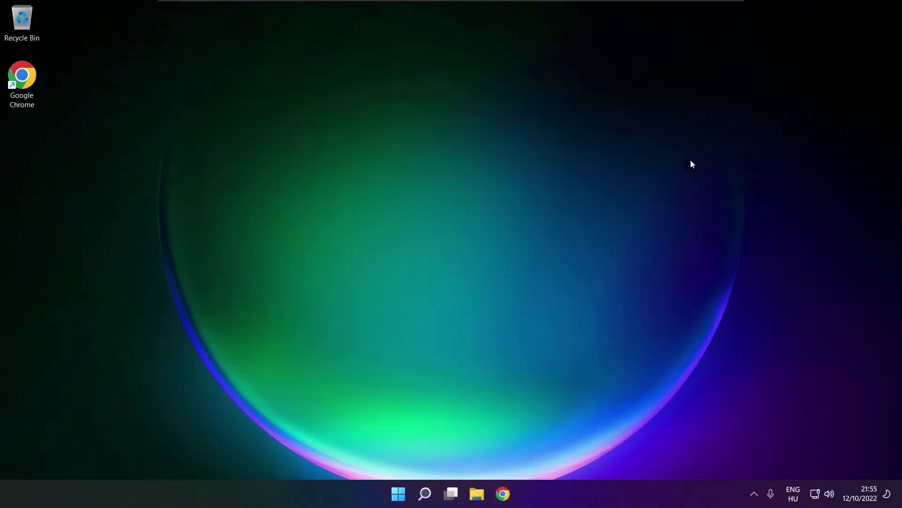
left_click(399, 494)
left_click(596, 453)
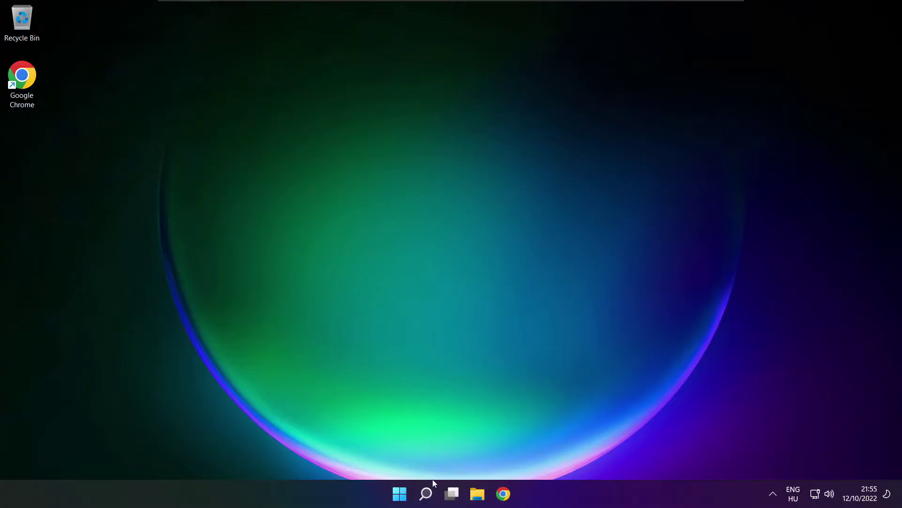
left_click(426, 492)
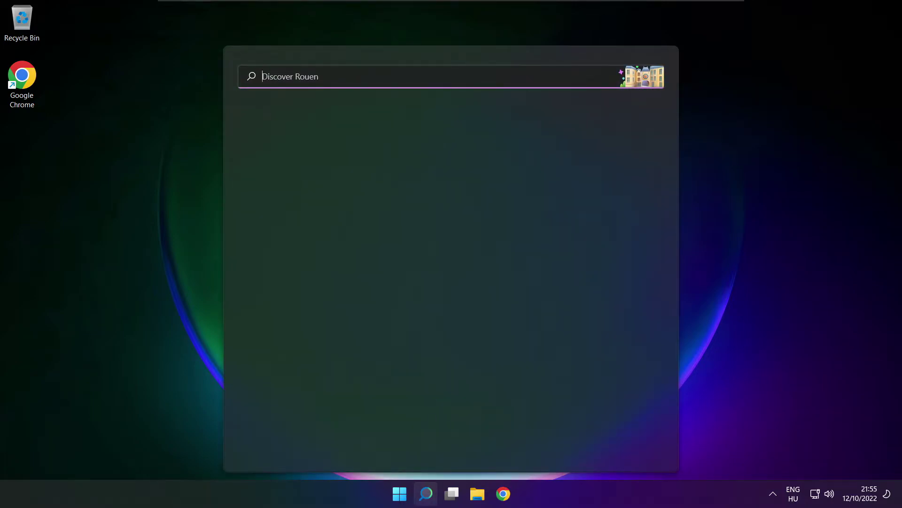
Step: Search for 'device manager', launch it, and move its window toward the screen centre
type("device manager")
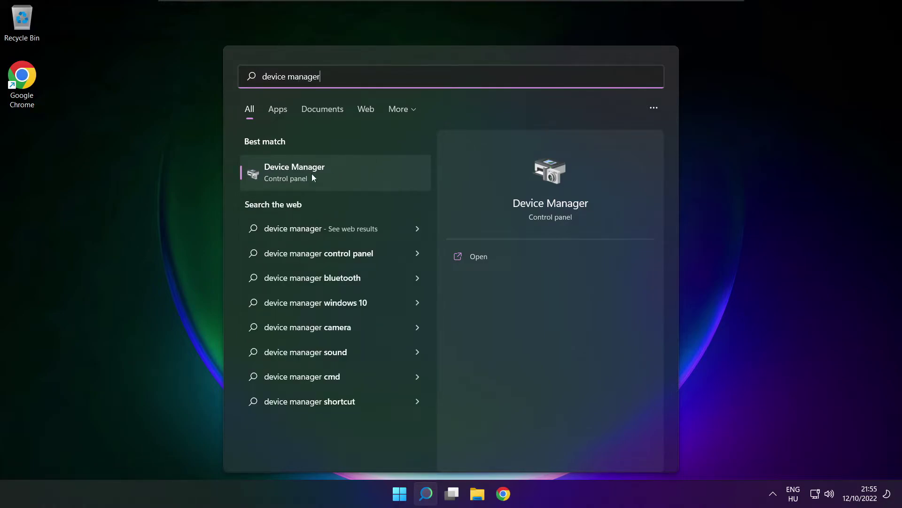
left_click(348, 170)
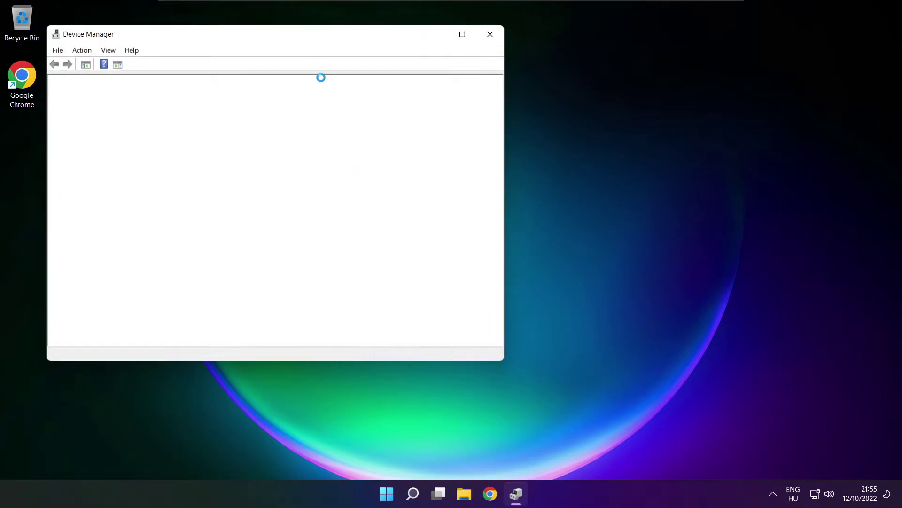
left_click_drag(281, 34, 472, 84)
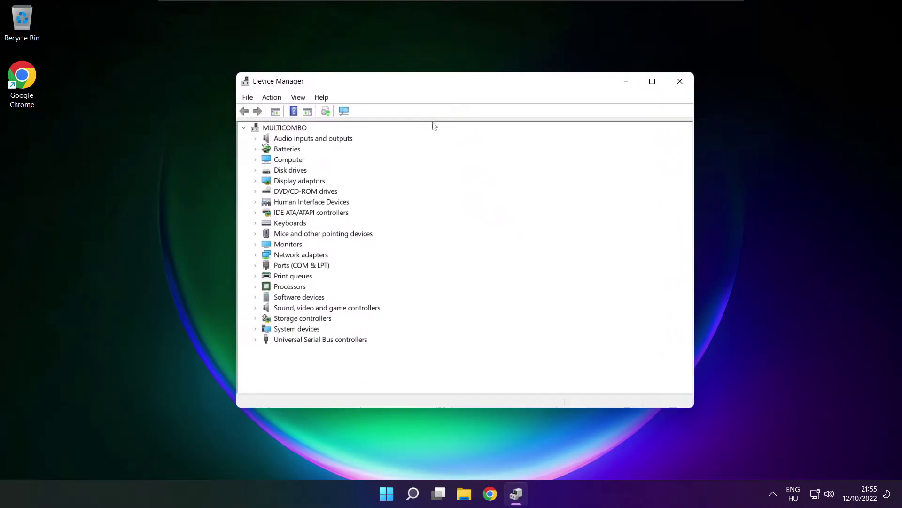
Step: Expand Sound, video and game controllers and start a driver update for High Definition Audio Device
left_click(349, 308)
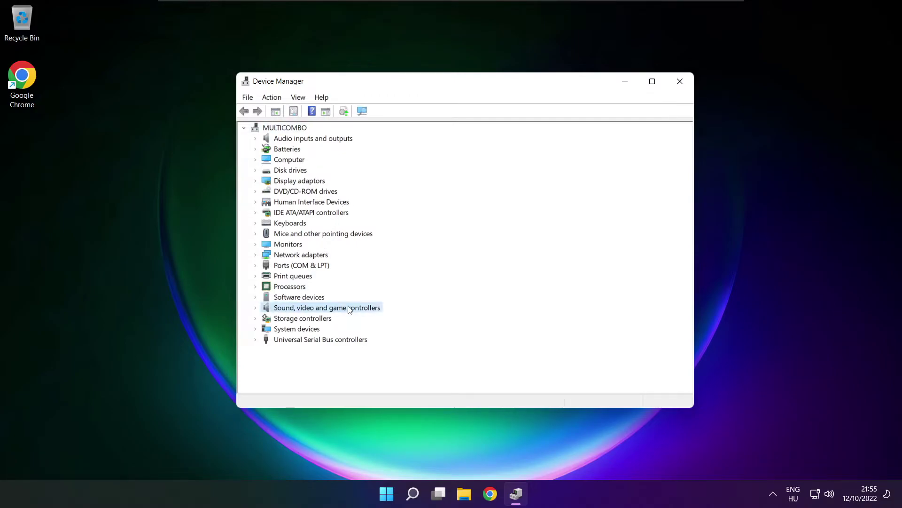
left_click(257, 308)
left_click(275, 319)
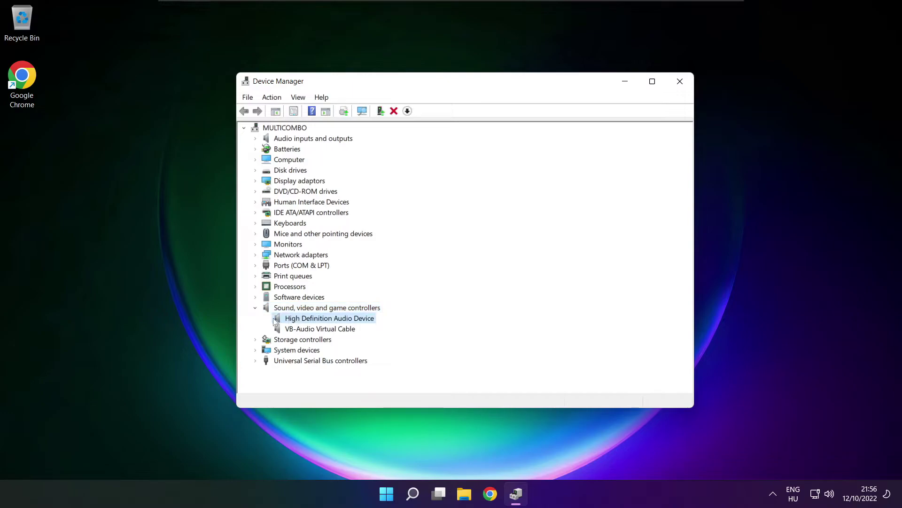
right_click(322, 320)
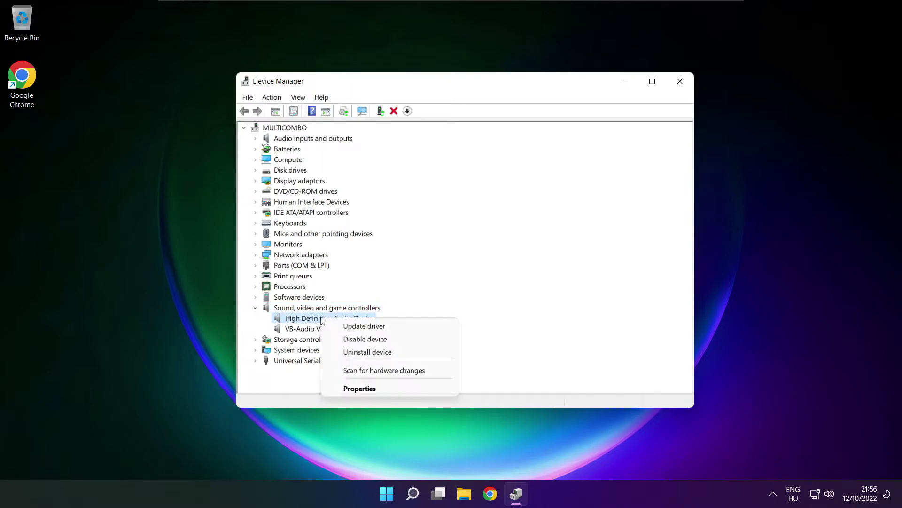
left_click(407, 328)
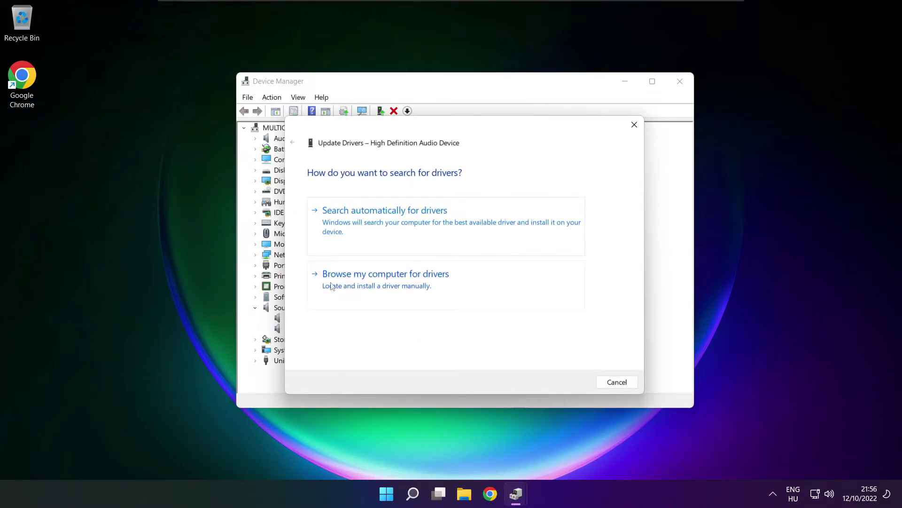
Step: Choose the High Definition Audio Device model from drivers already on the computer and proceed
left_click(407, 285)
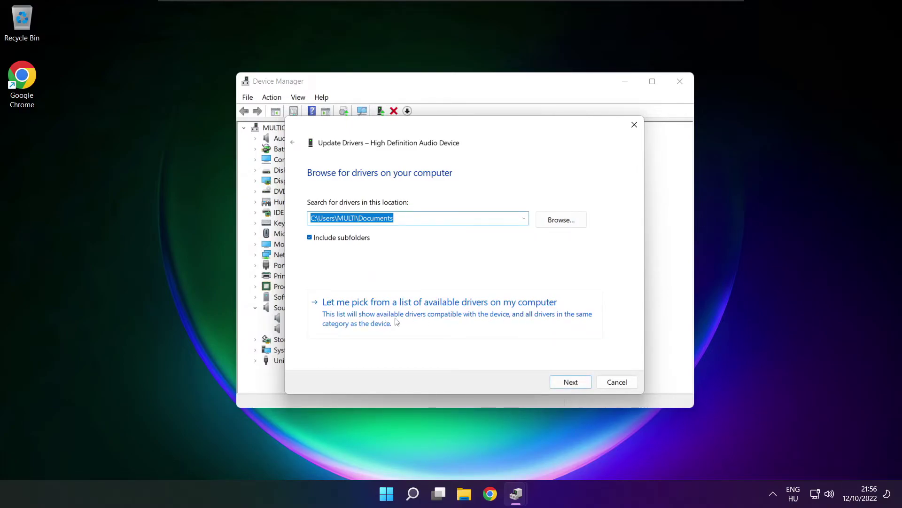
left_click(443, 320)
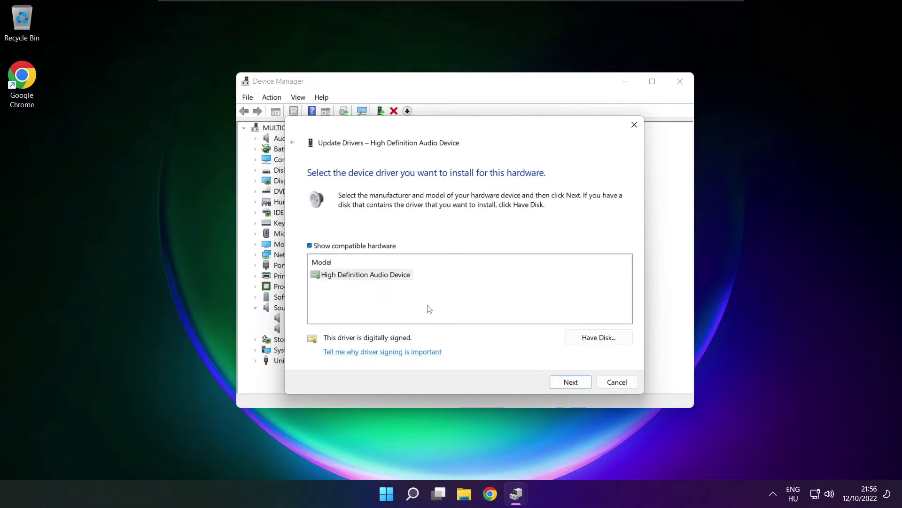
left_click(353, 278)
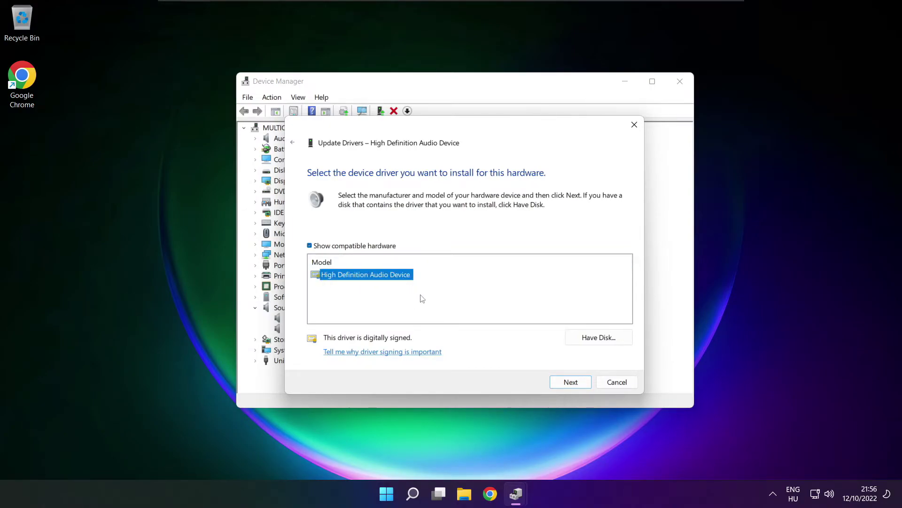
left_click(571, 383)
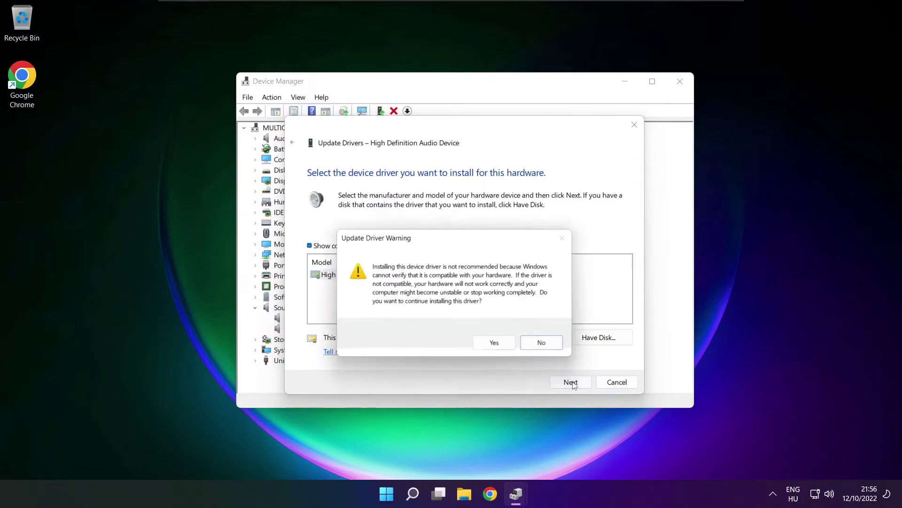
Step: Accept the driver warning, close the wizard after successful install, and close Device Manager
left_click(498, 345)
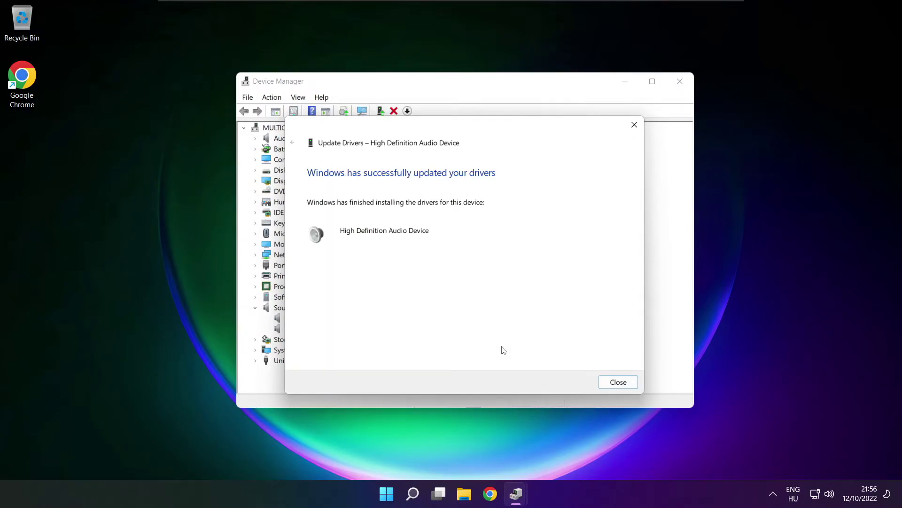
left_click(623, 383)
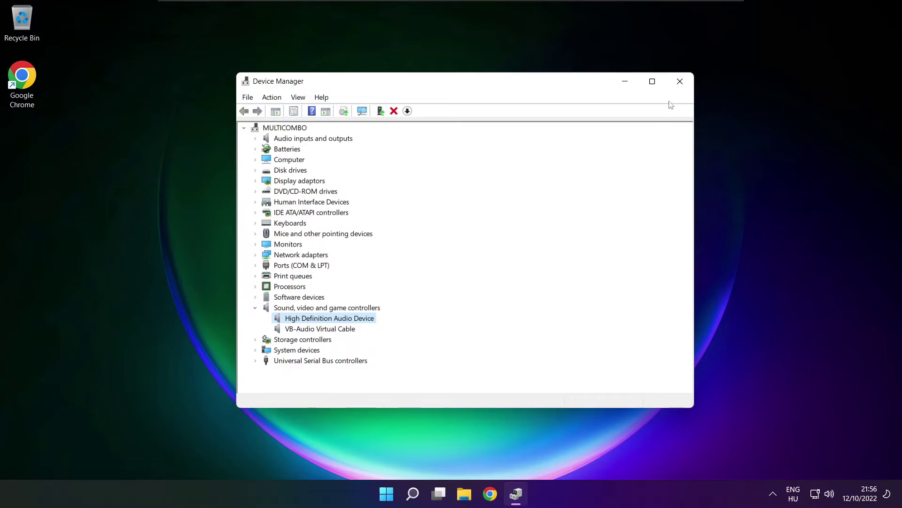
left_click(681, 81)
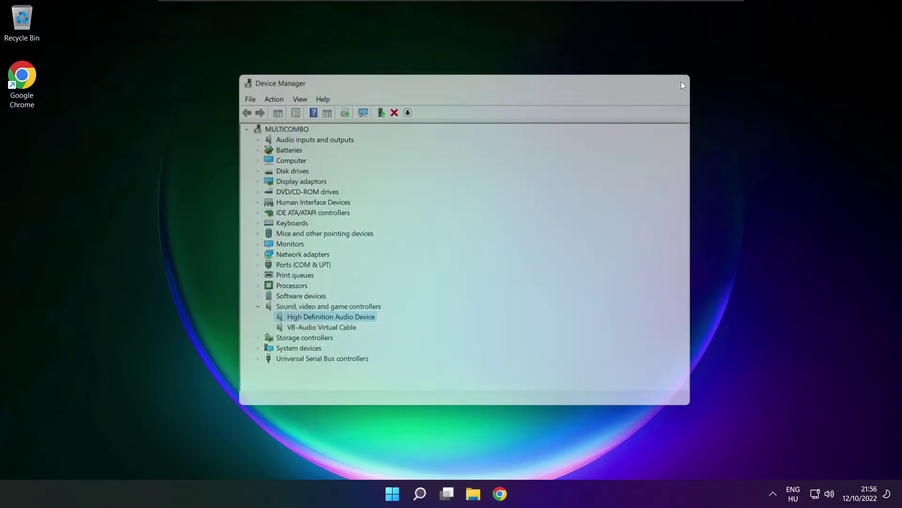
left_click(399, 494)
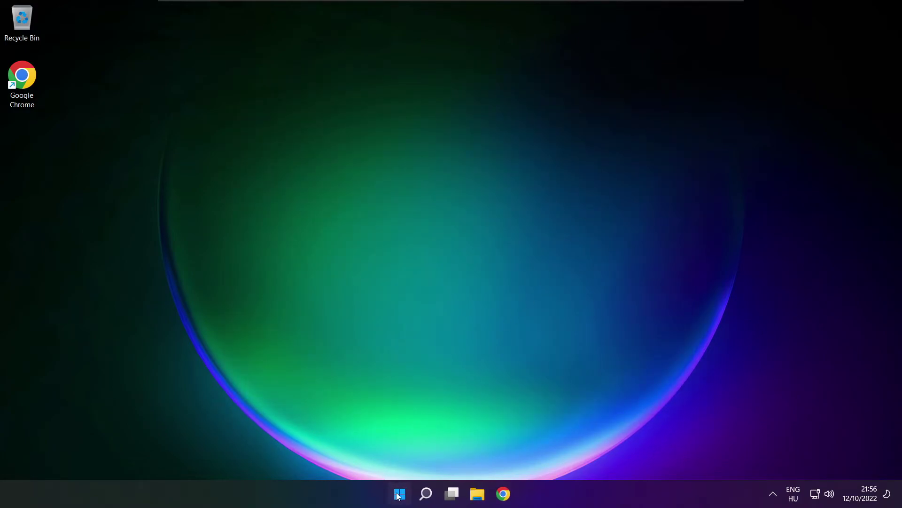
Step: Reopen Sound settings from the taskbar speaker icon and run the Output devices troubleshooter
left_click(597, 453)
right_click(830, 495)
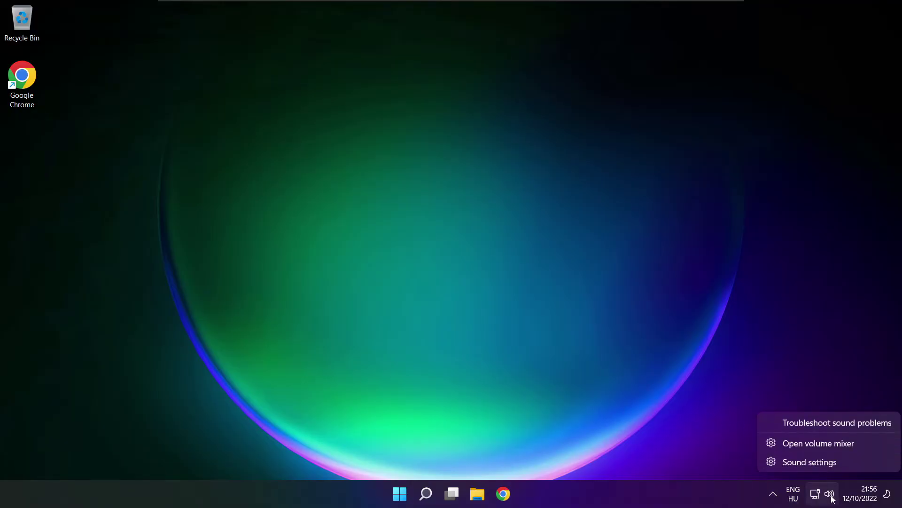
left_click(844, 462)
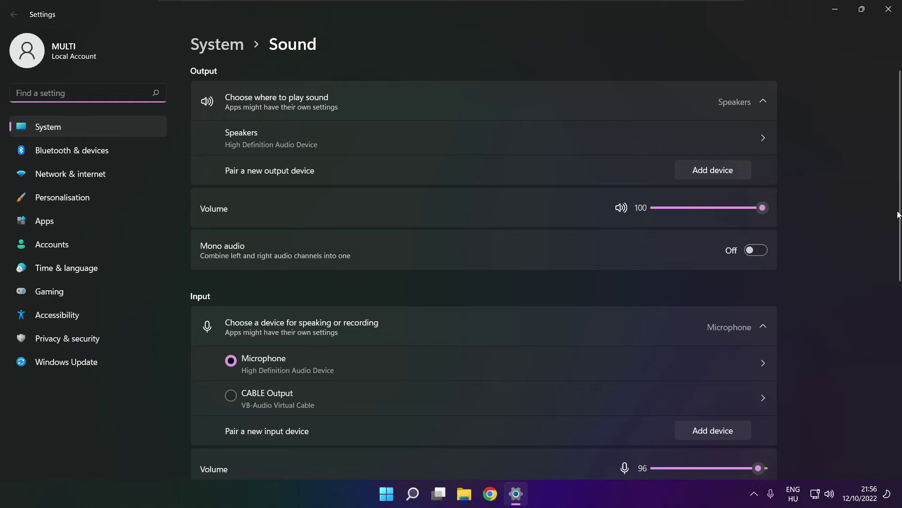
scroll(899, 215, "down", 5)
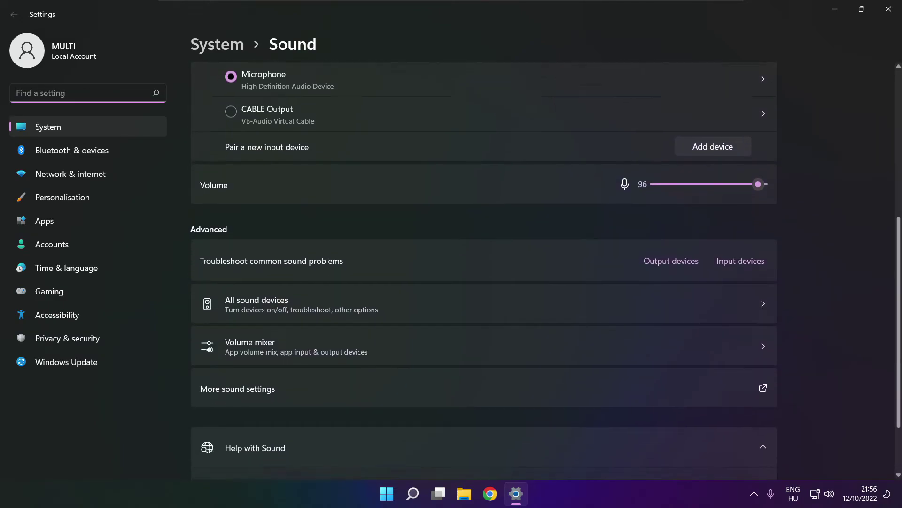
scroll(898, 215, "down", 2)
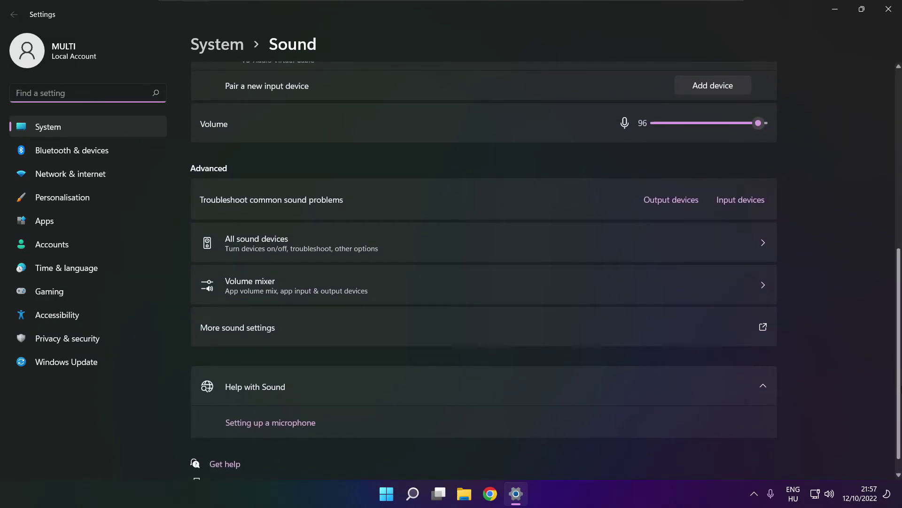
scroll(484, 273, "down", 1)
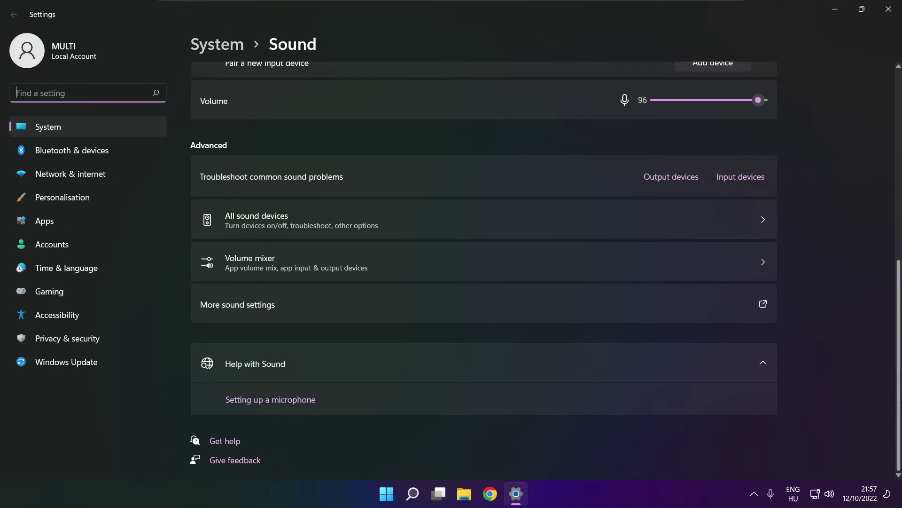
left_click(675, 183)
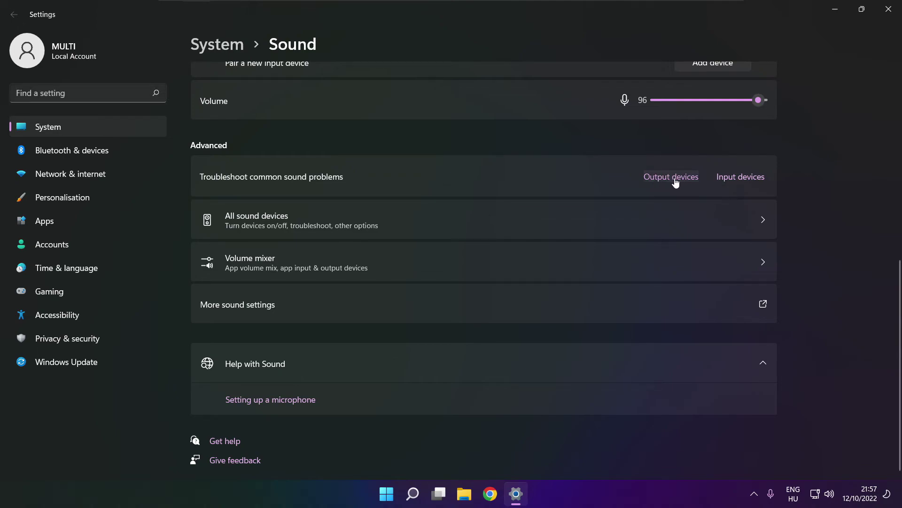